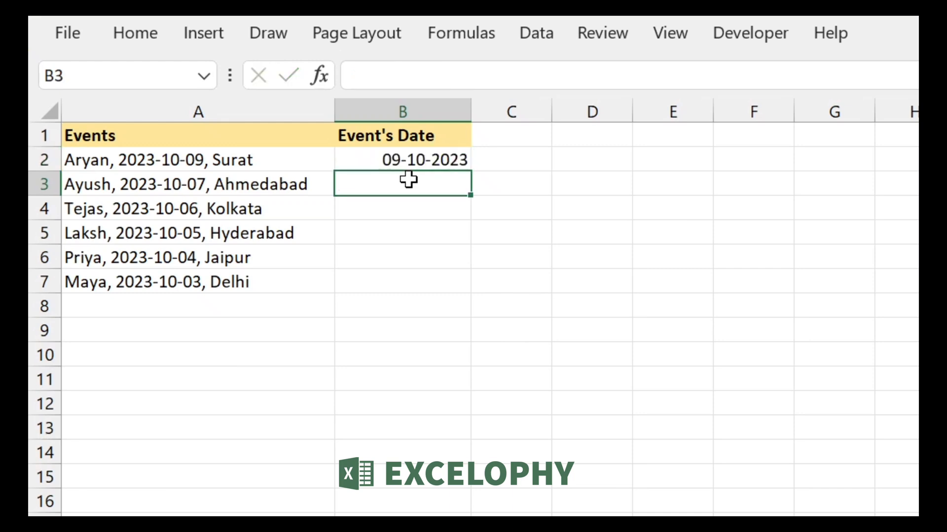
- Flash Fill the event dates from B3 to B7 and format B2:B7 with the custom date format yyy-mm-dd
key("ctrl+e")
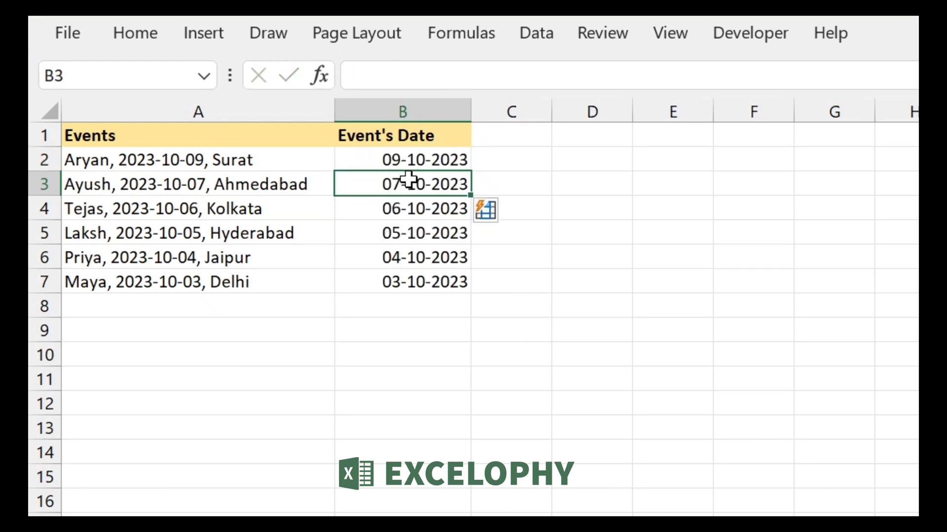
left_click_drag(419, 158, 407, 271)
key("ctrl+1")
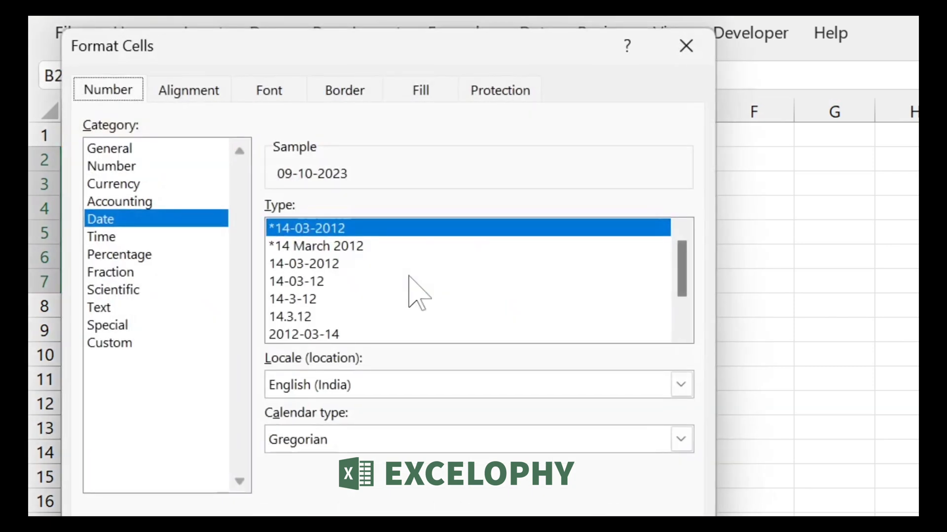
left_click(183, 329)
left_click(179, 344)
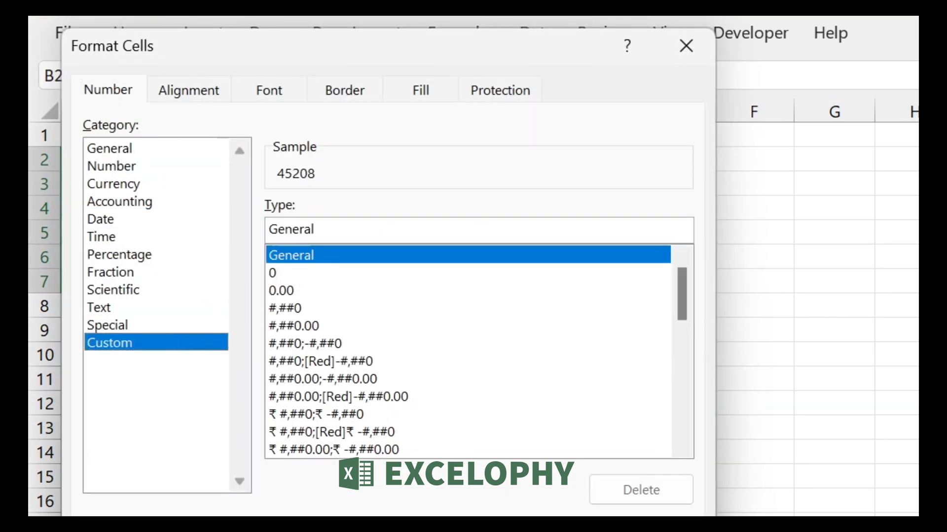
left_click_drag(315, 230, 267, 230)
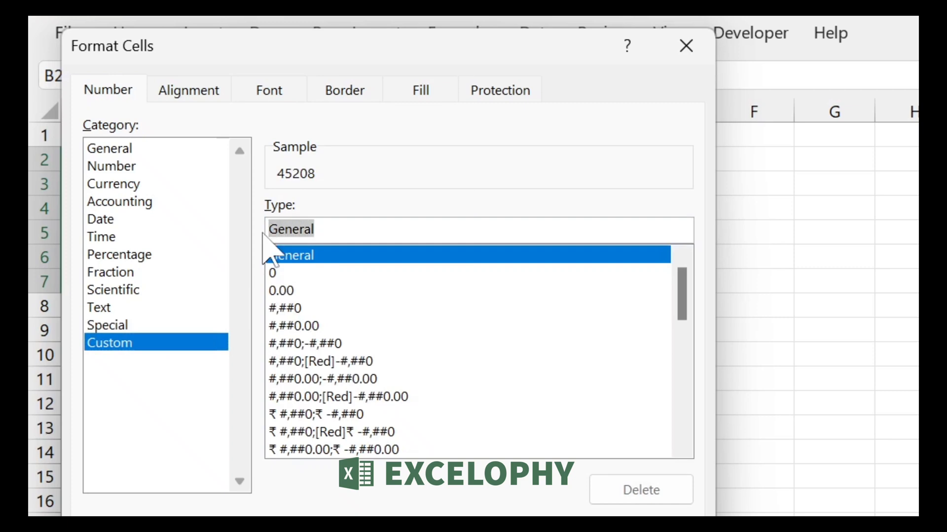
type("yyy")
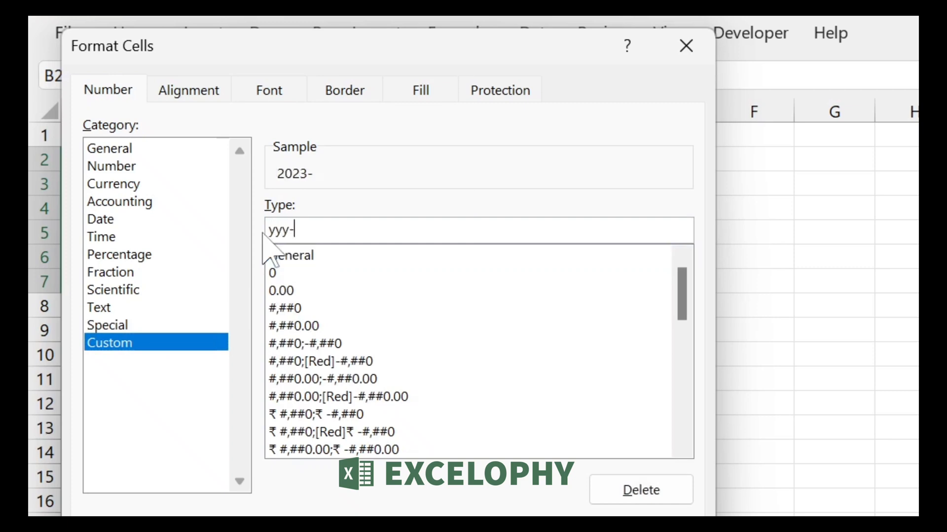
type("-mm-dd")
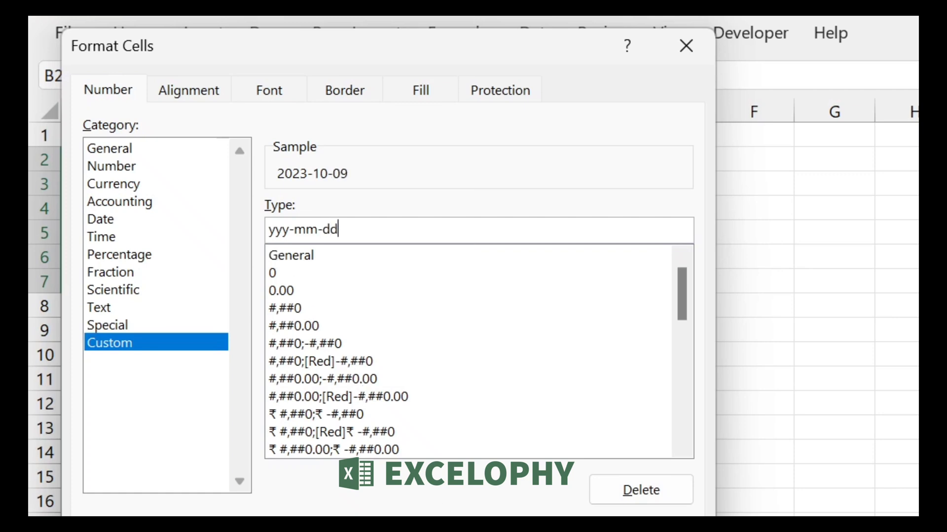
key("Return")
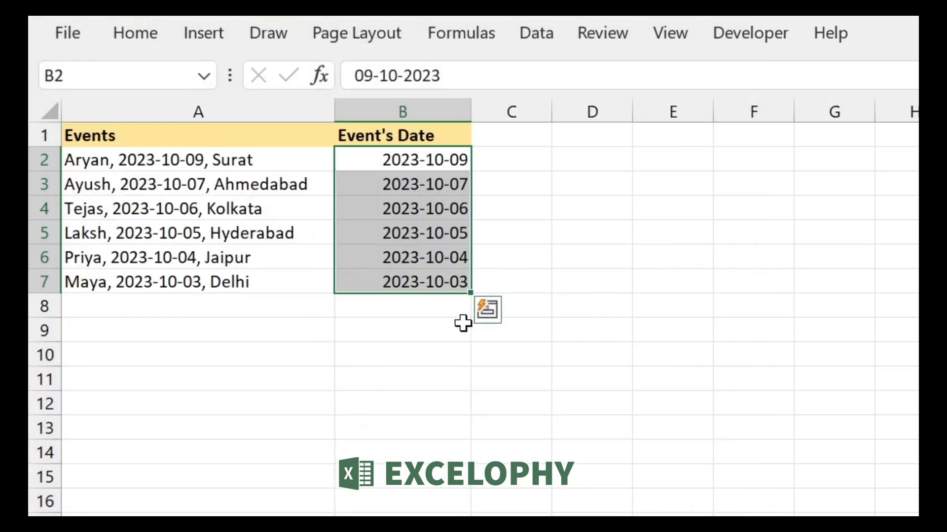
left_click(348, 302)
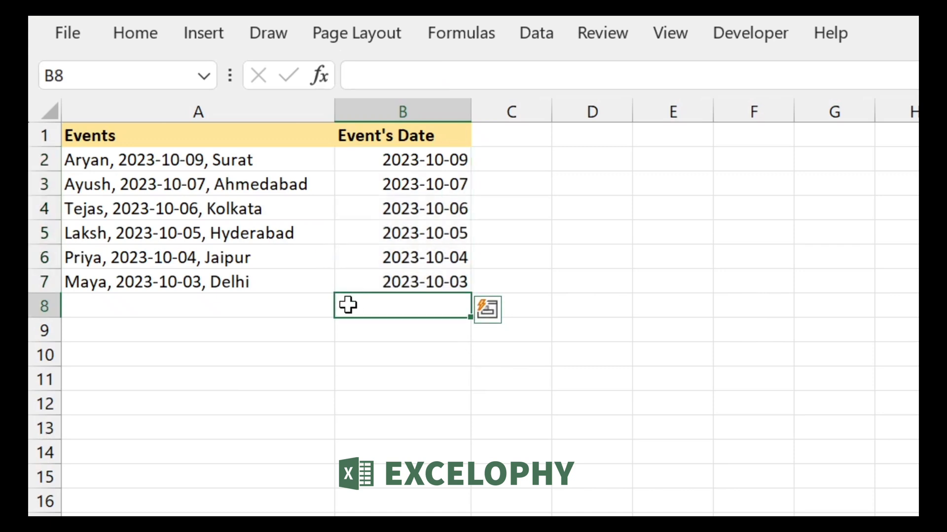
- Change the day of the date in A2 to 08, and undo the changes until the cells under Event's Date are empty
double_click(185, 158)
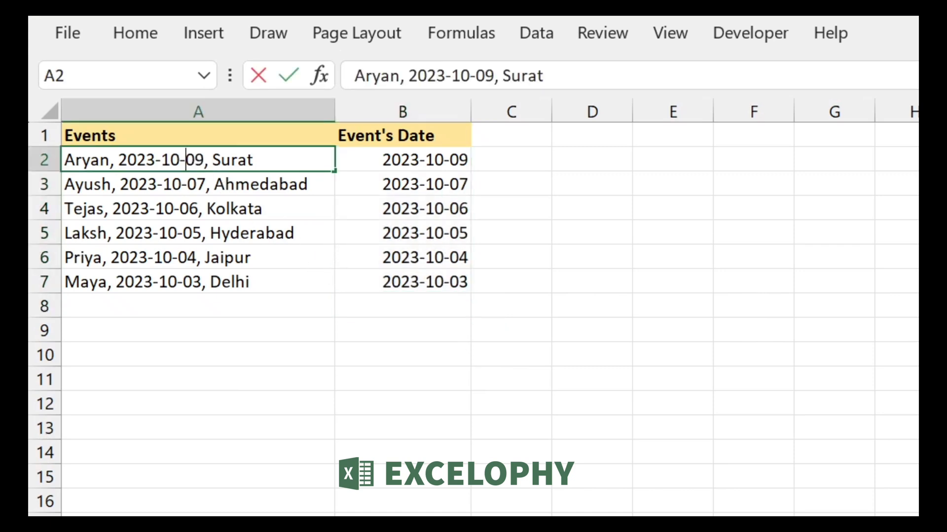
left_click_drag(186, 159, 204, 159)
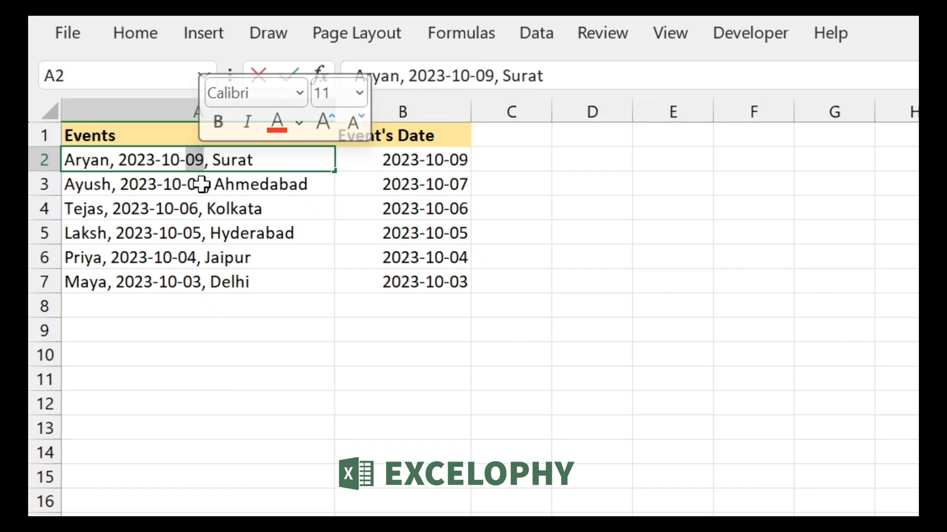
type("08")
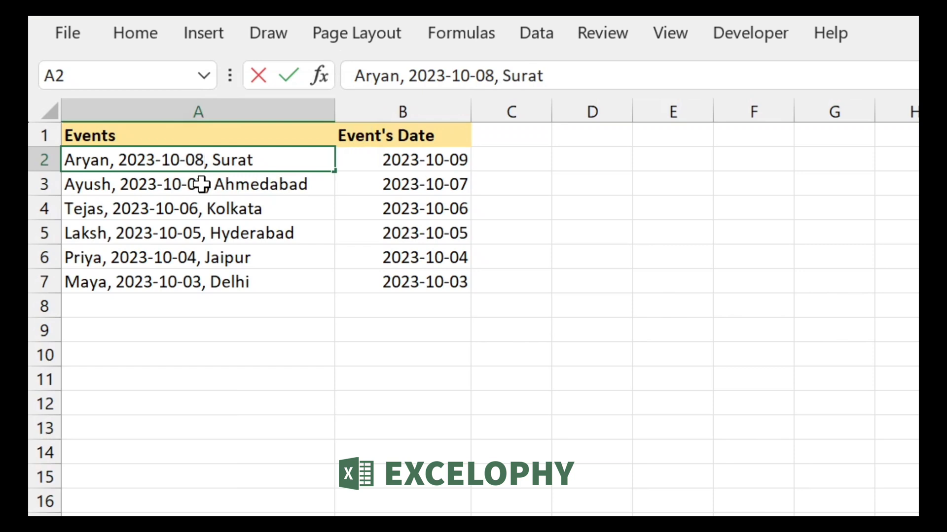
key("Tab")
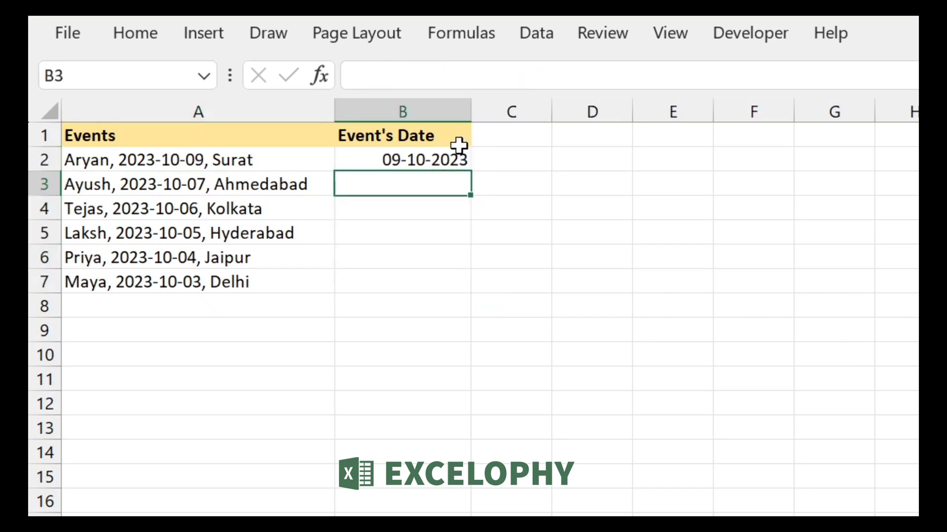
key("ctrl+z")
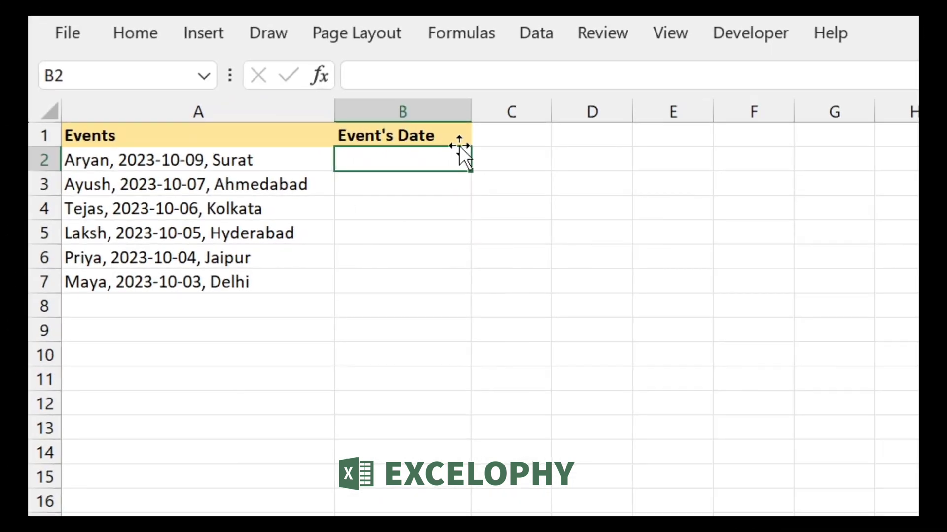
- Begin a MID formula in B2 with A2 as its text argument
type("=")
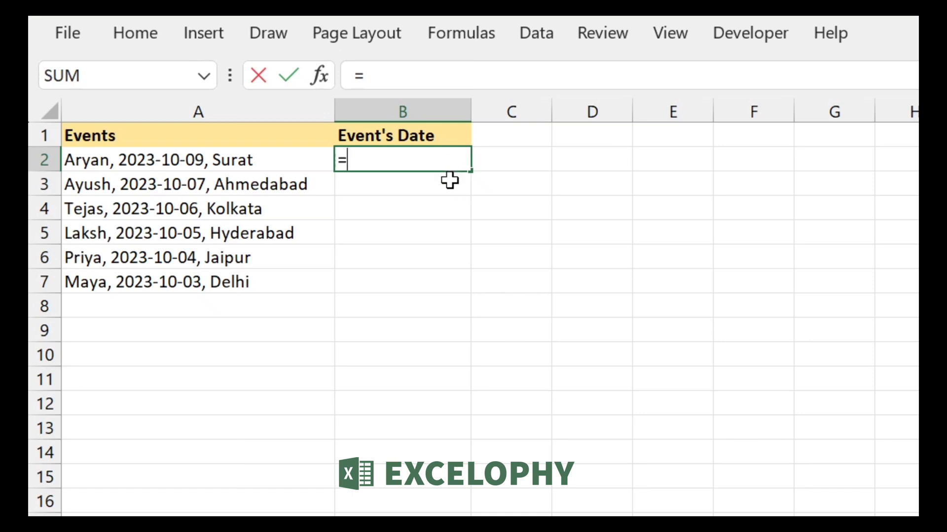
type("mid")
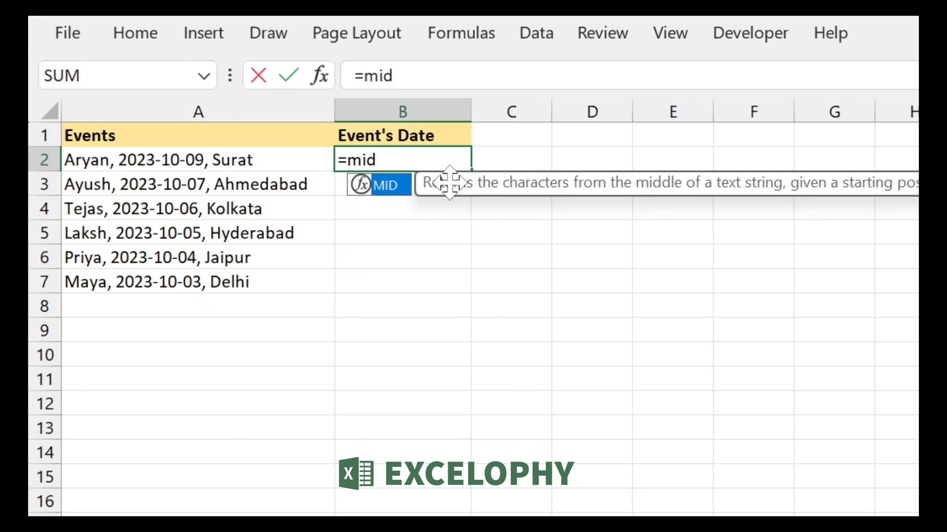
key("Tab")
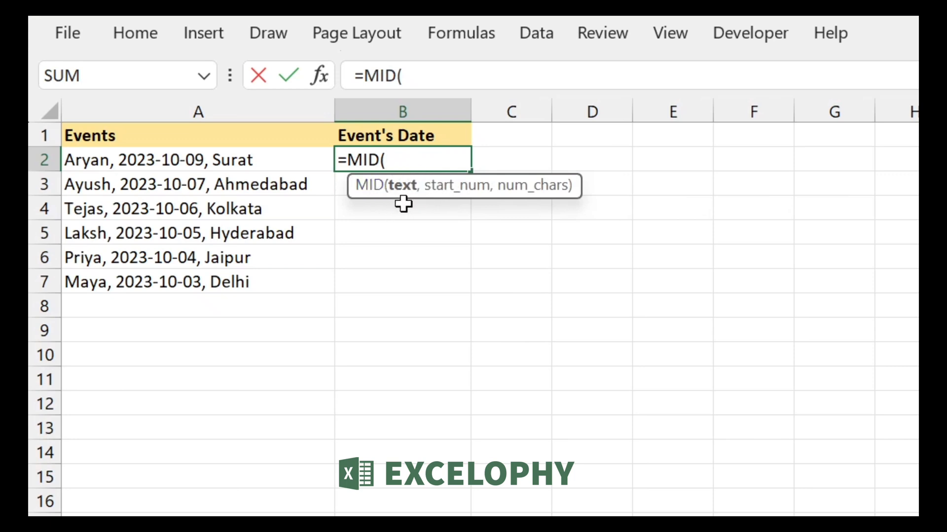
left_click(289, 154)
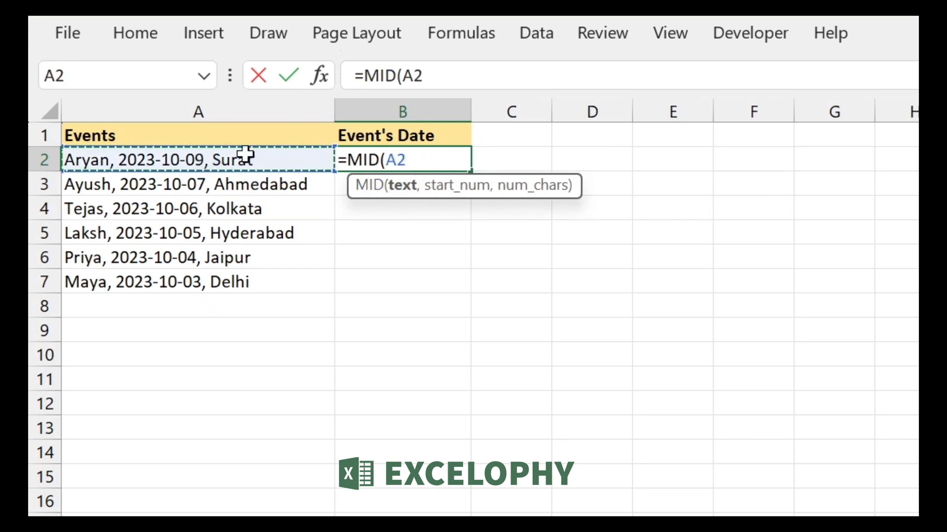
type(",")
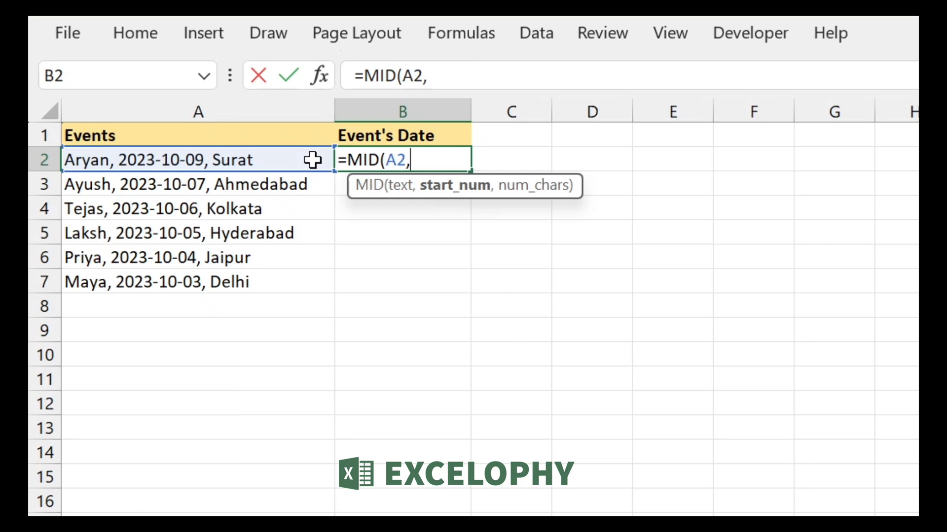
- Enter SEARCH(",",A2)+2 as the MID formula's start position
type("se")
key("Tab")
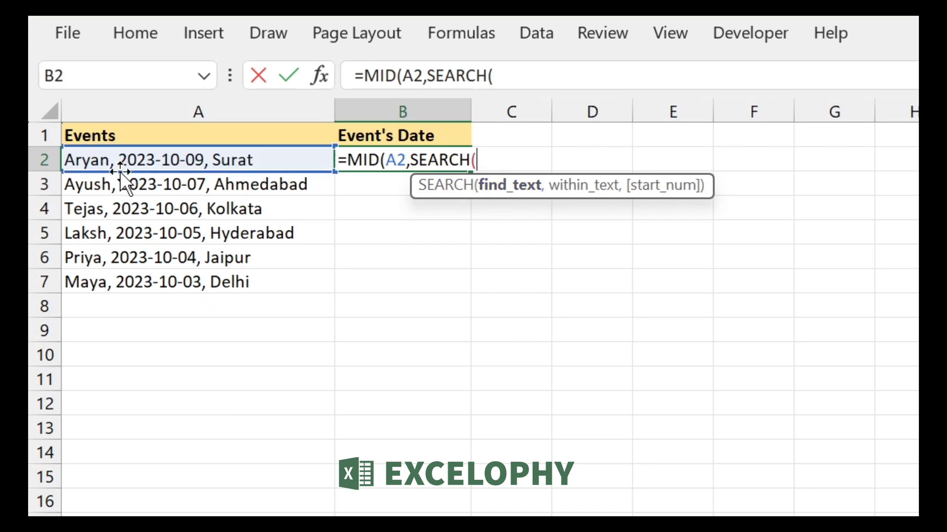
type("\"")
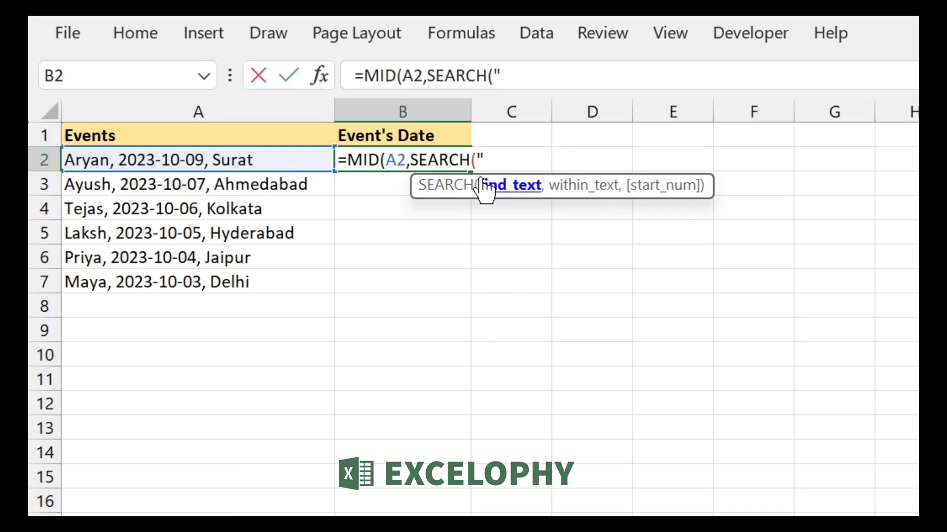
type(",\"")
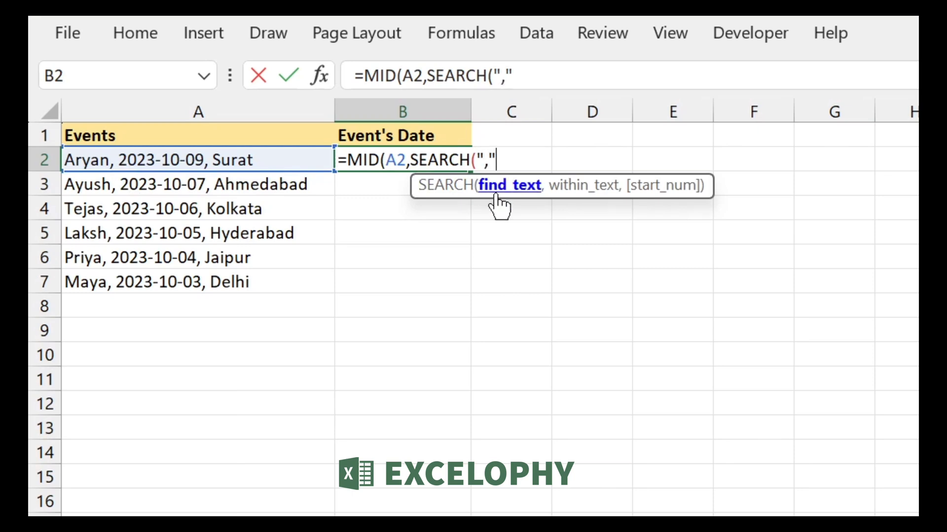
type(",")
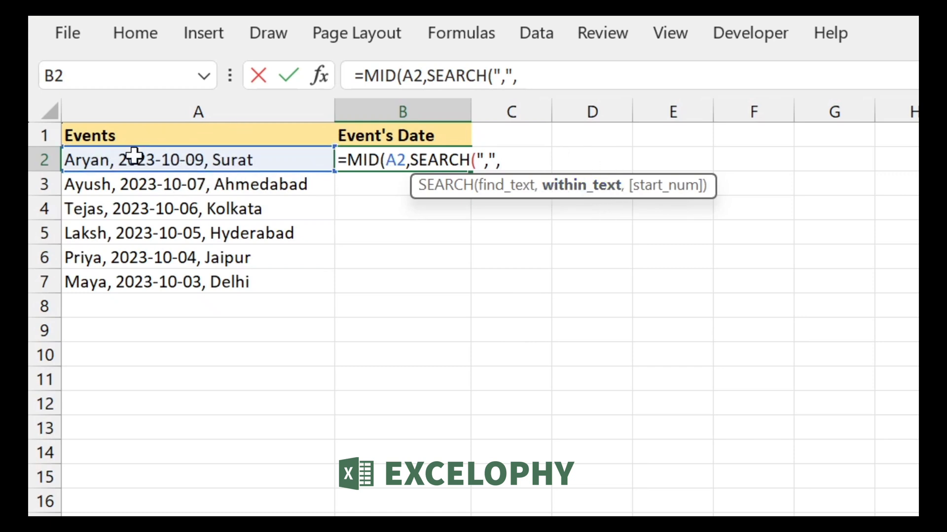
left_click(275, 163)
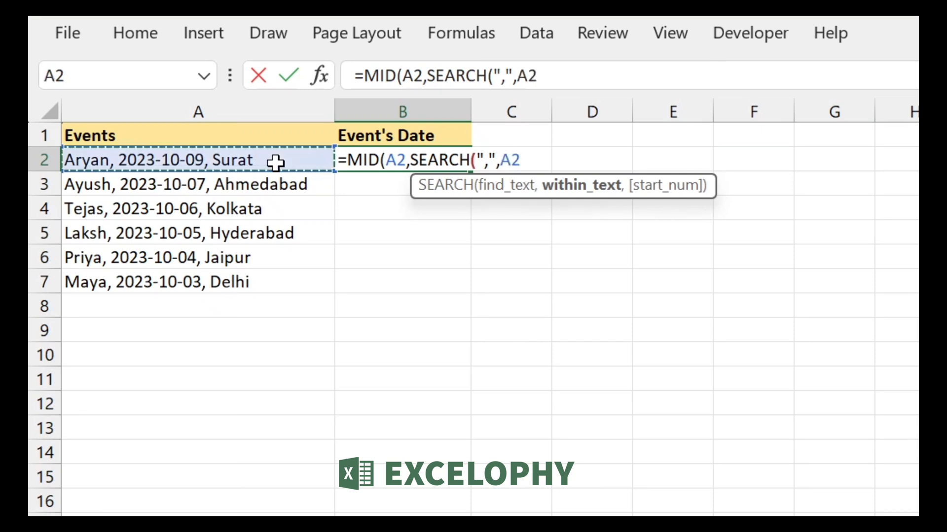
type(")+")
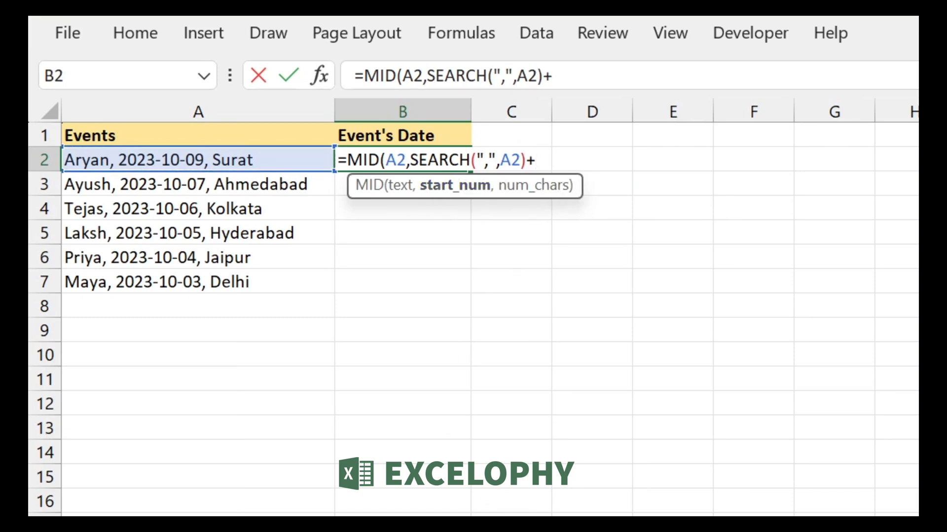
type("2,")
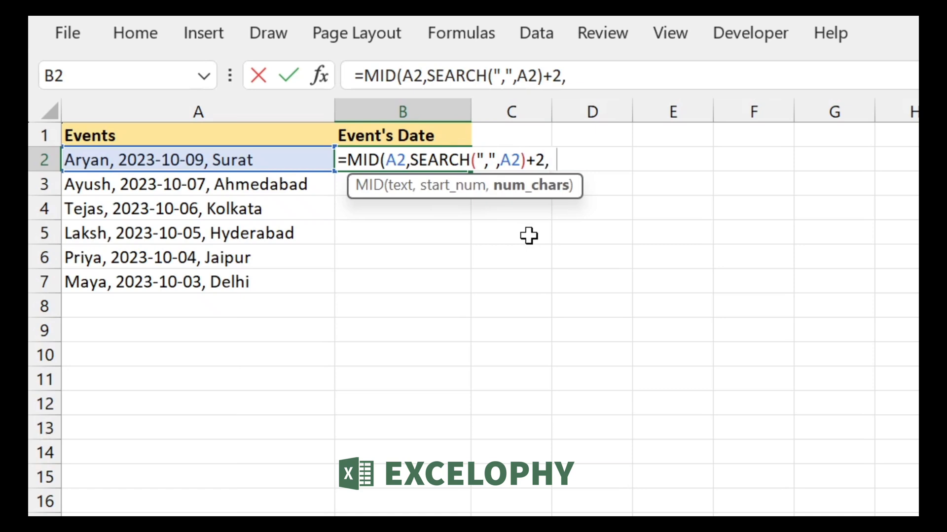
- Begin the MID formula's number-of-characters argument with a SEARCH for "," within A2, continuing to its start position
type("se")
key("Tab")
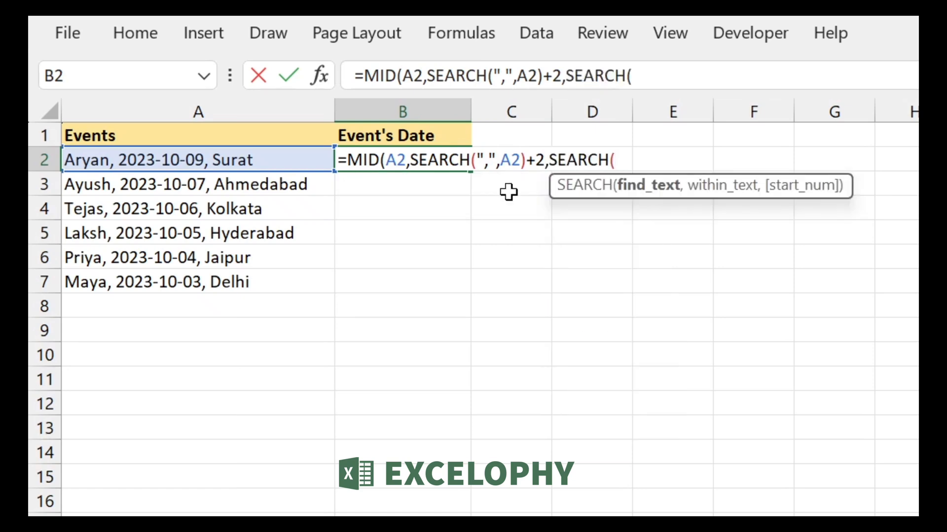
type("\",\",")
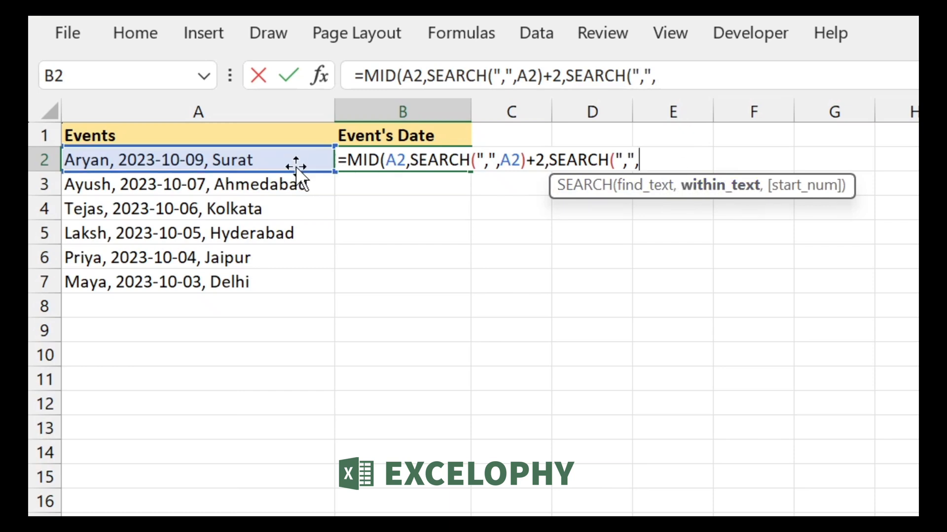
left_click(285, 159)
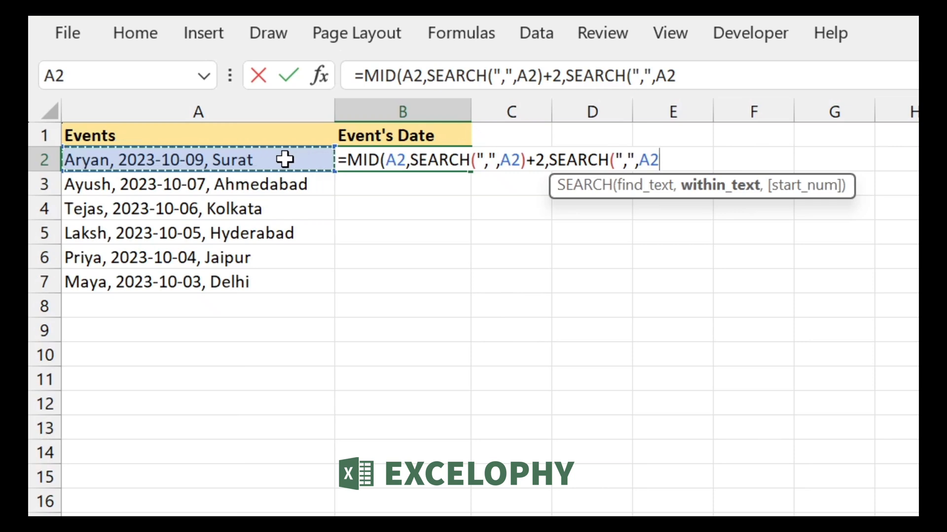
type(",")
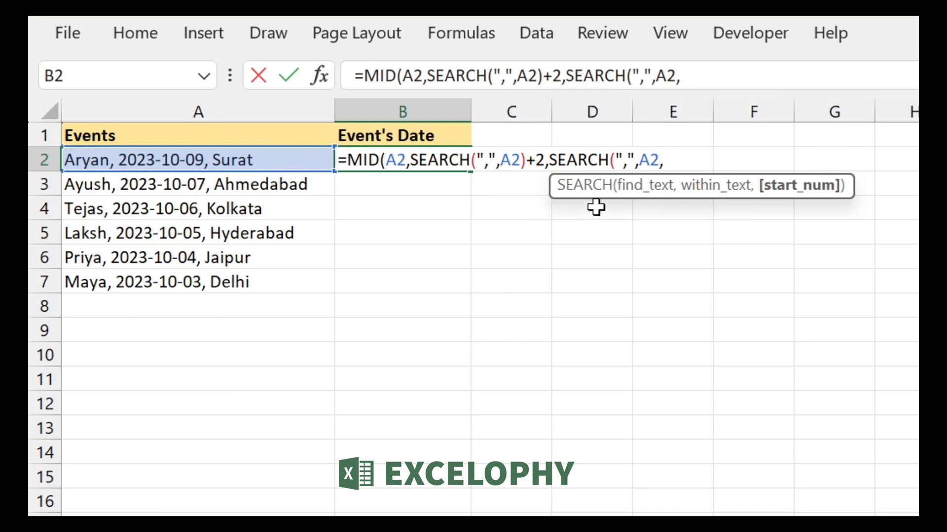
- Nest SEARCH(",",A2) in the second SEARCH of B2's MID formula as its start position
type("s")
key("Tab")
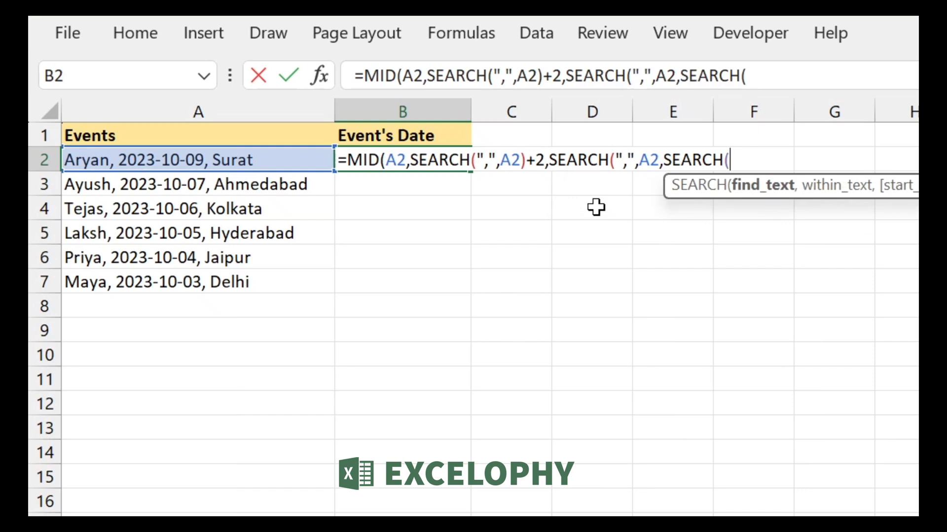
type("\",\",")
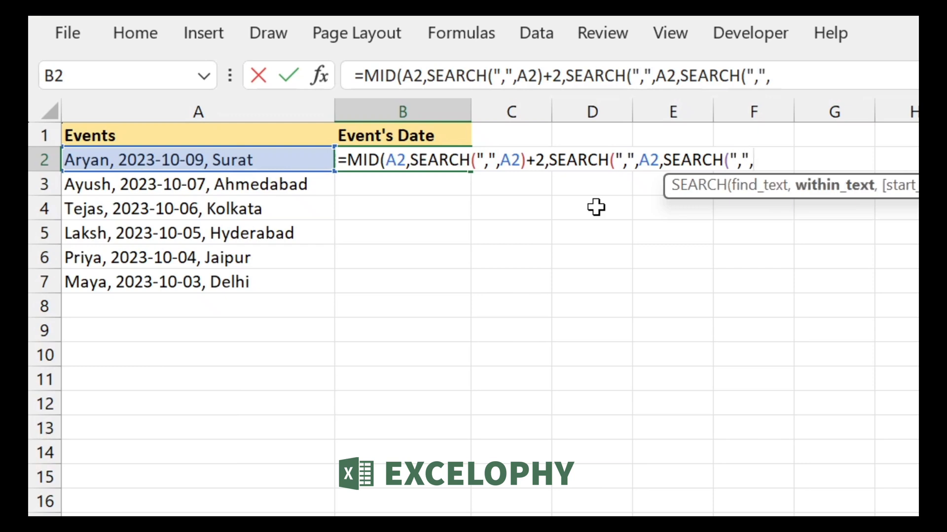
left_click(311, 164)
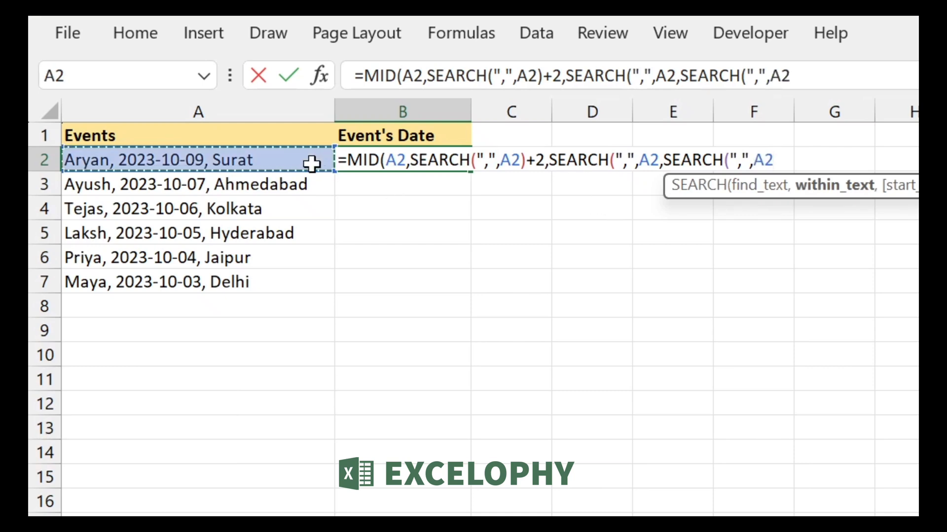
type(")")
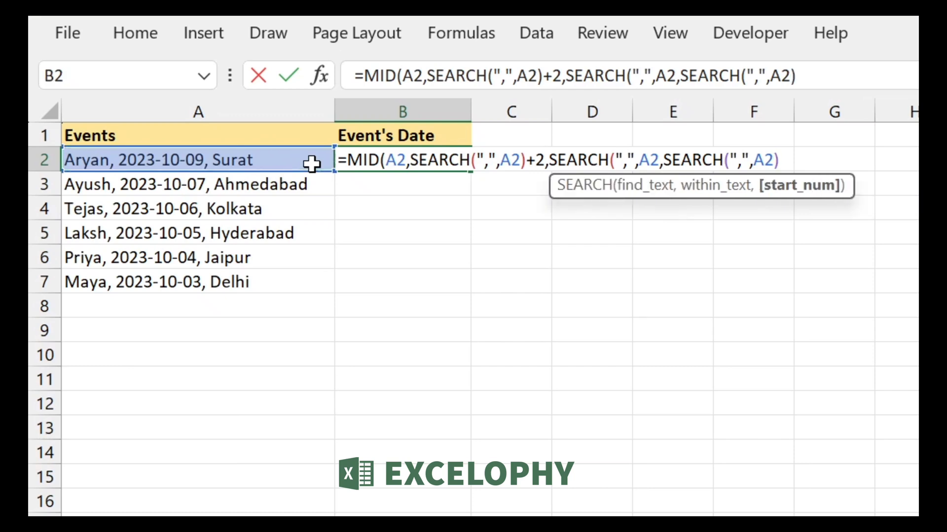
- Append +1-SEARCH(",",A2) to the formula in B2 and try to enter it, rejecting the proposed correction
type("+1-s")
key("Tab")
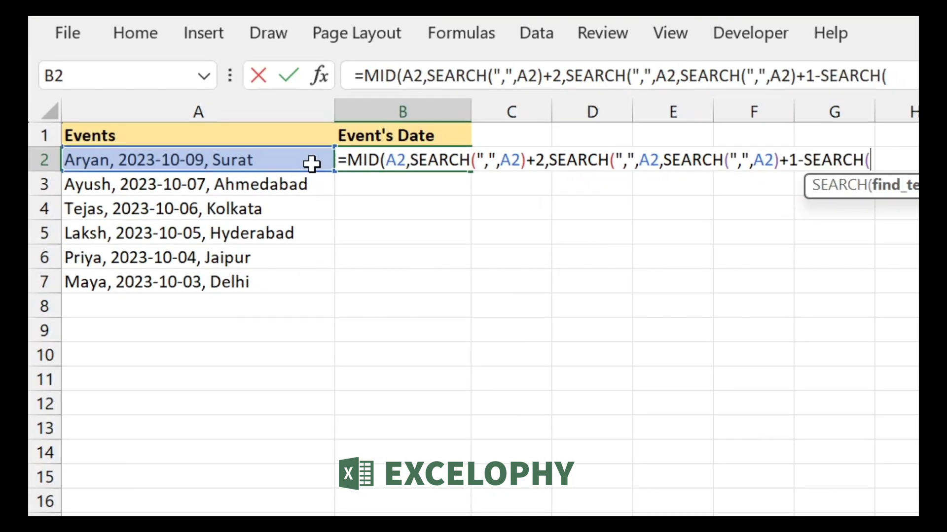
type("\",\",A2")
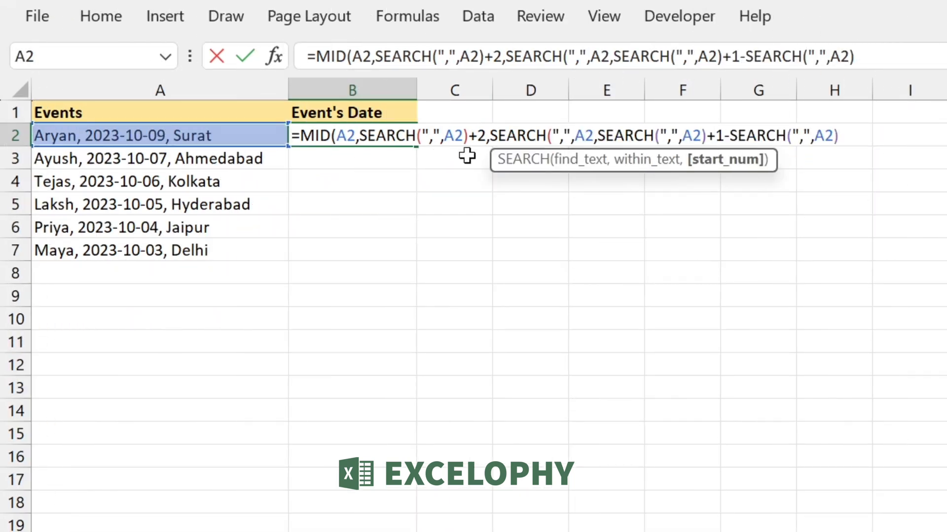
key("Return")
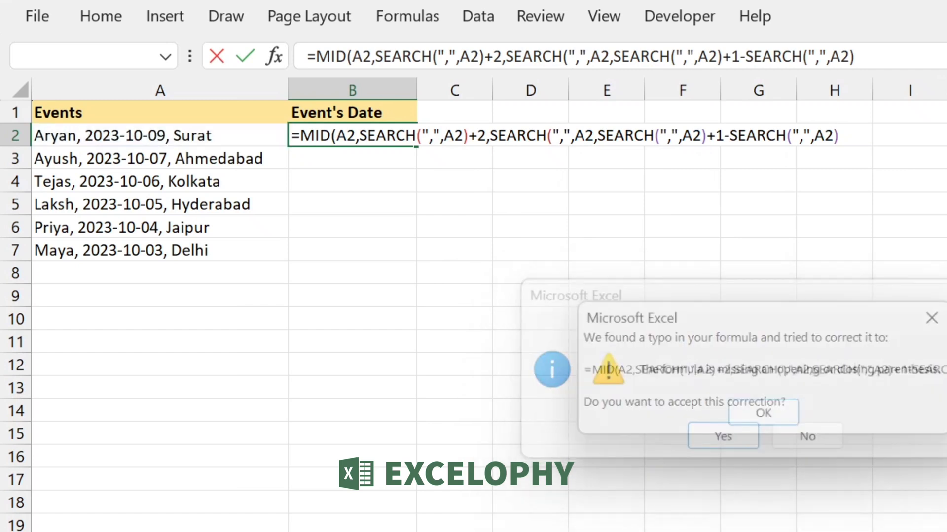
left_click(932, 315)
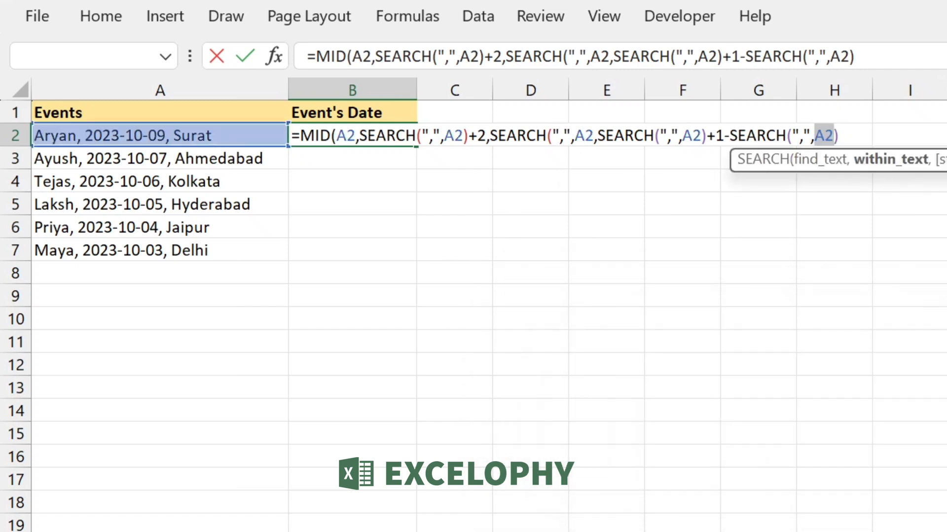
- Append -2 and a closing parenthesis to the MID formula in B2 and enter it
key("Right")
type("-2")
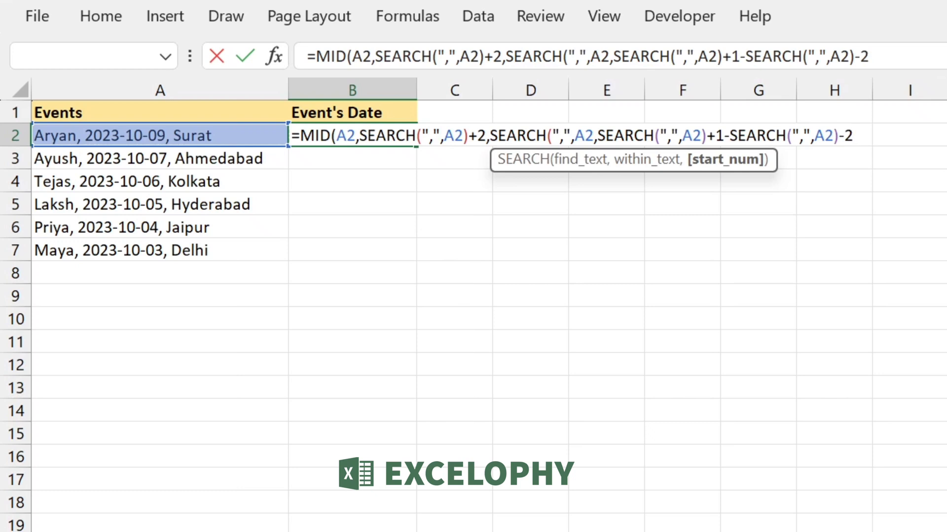
type(")")
key("Return")
key("Return")
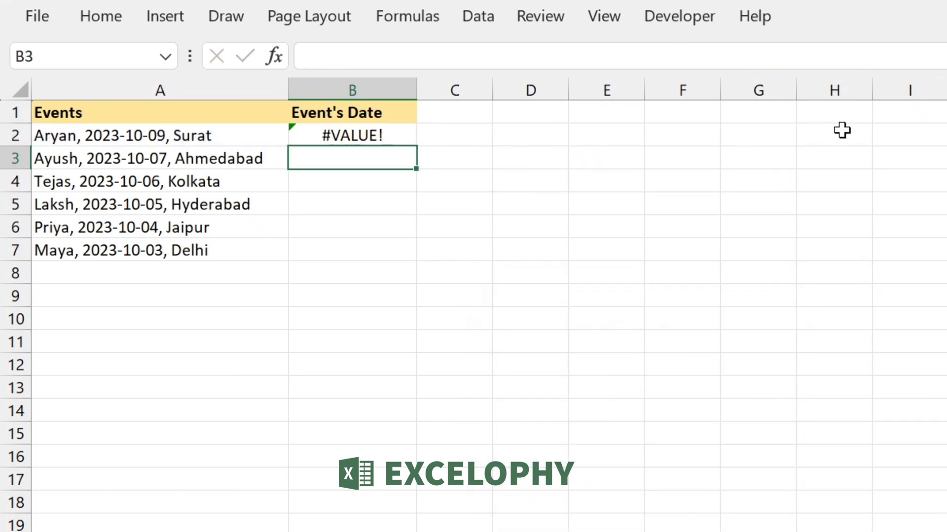
- Review the arguments of B2's MID formula and close the second SEARCH with a parenthesis after +1, accepting the proposed correction
left_click(388, 134)
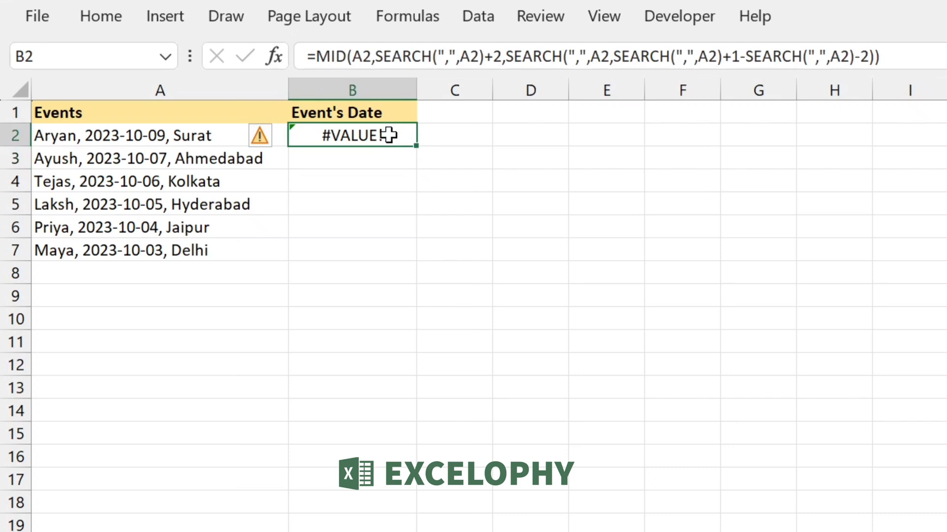
double_click(388, 134)
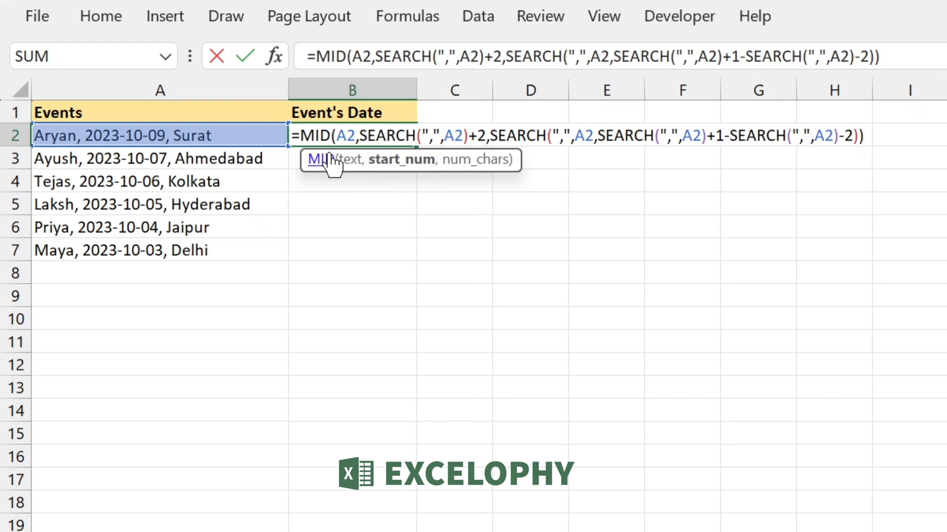
left_click(346, 137)
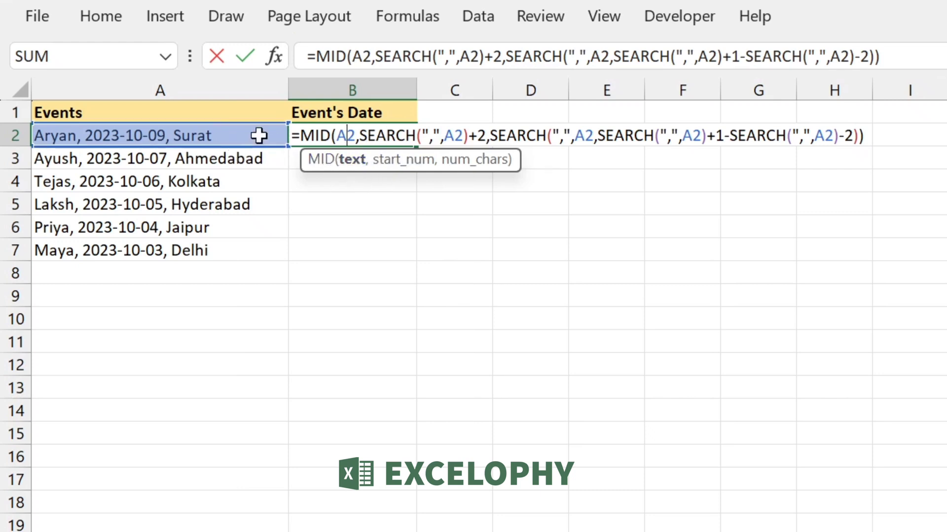
left_click(376, 136)
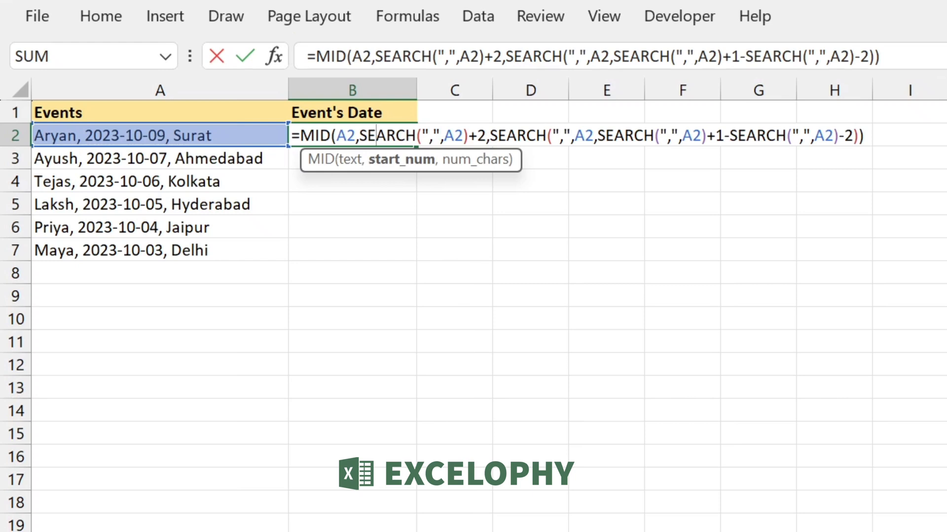
left_click(498, 136)
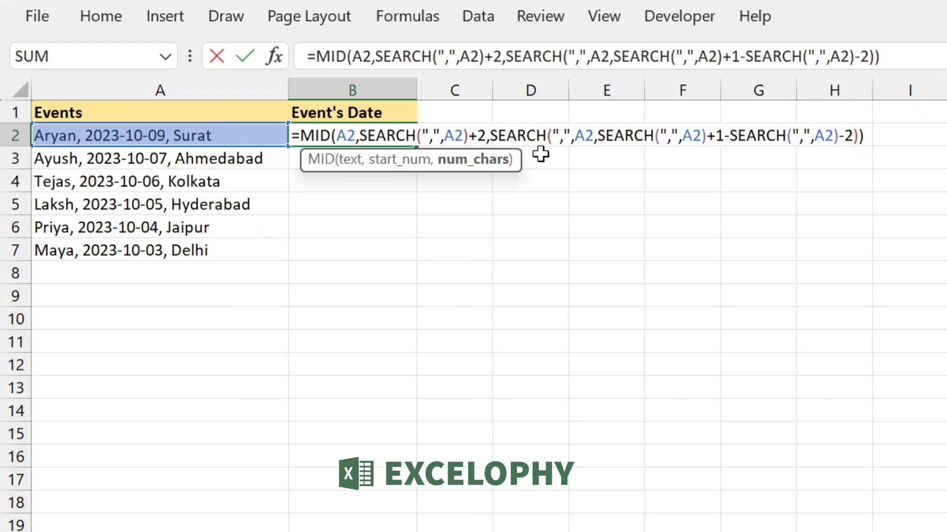
left_click(585, 136)
left_click(626, 136)
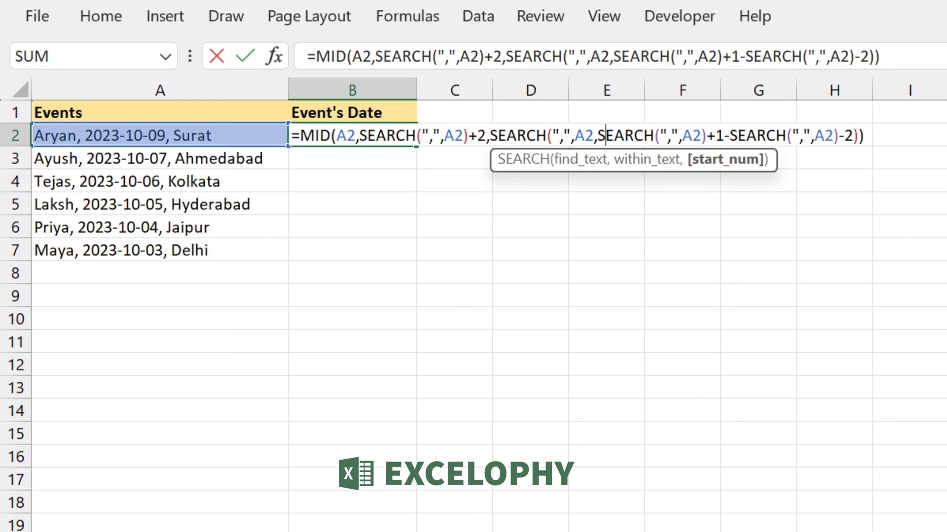
left_click(693, 136)
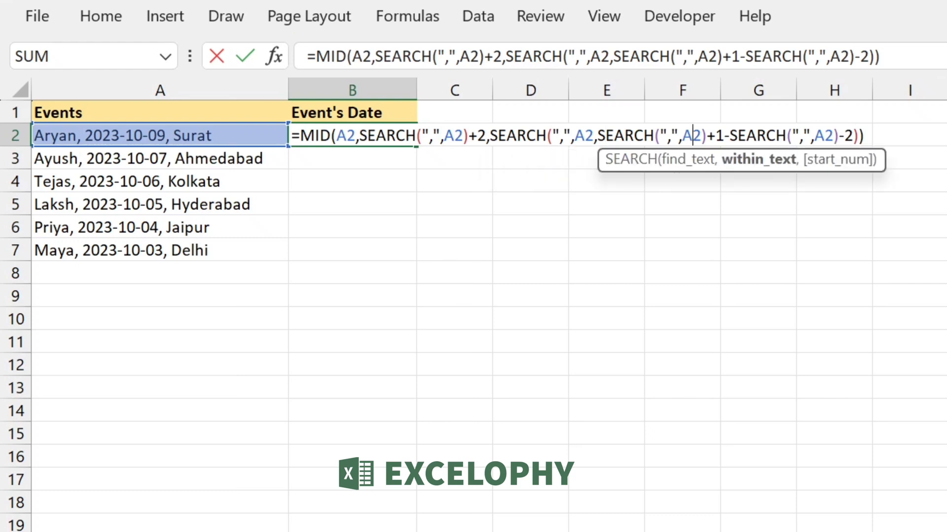
left_click(724, 135)
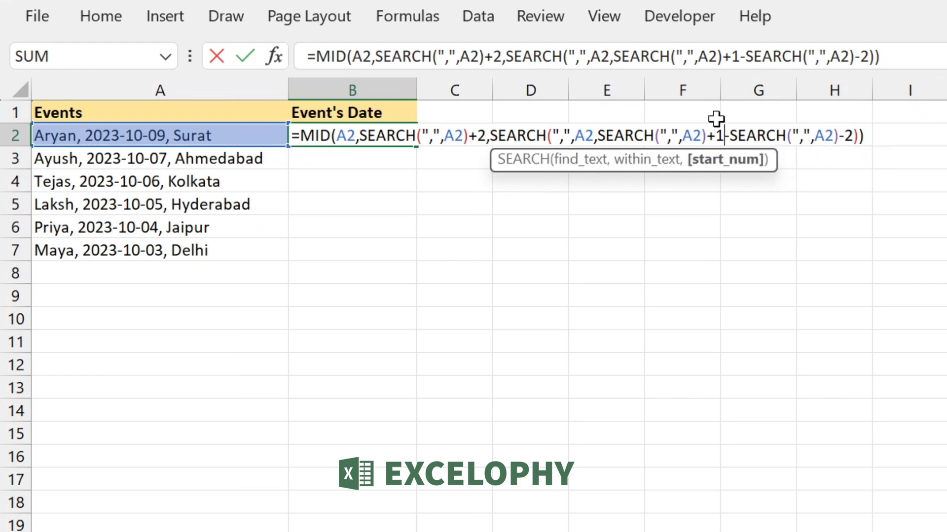
type(")")
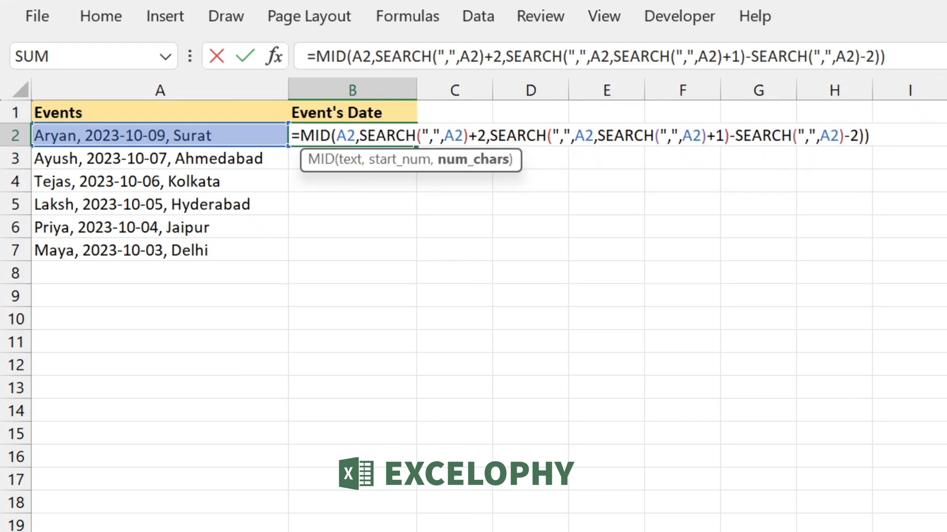
key("Return")
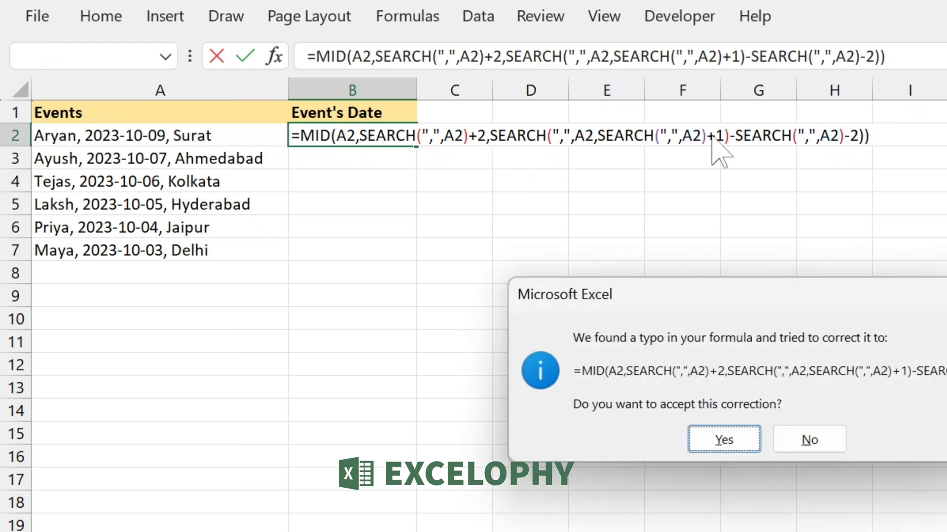
key("Return")
- Fill the MID formula from B2 down through B7
left_click(384, 133)
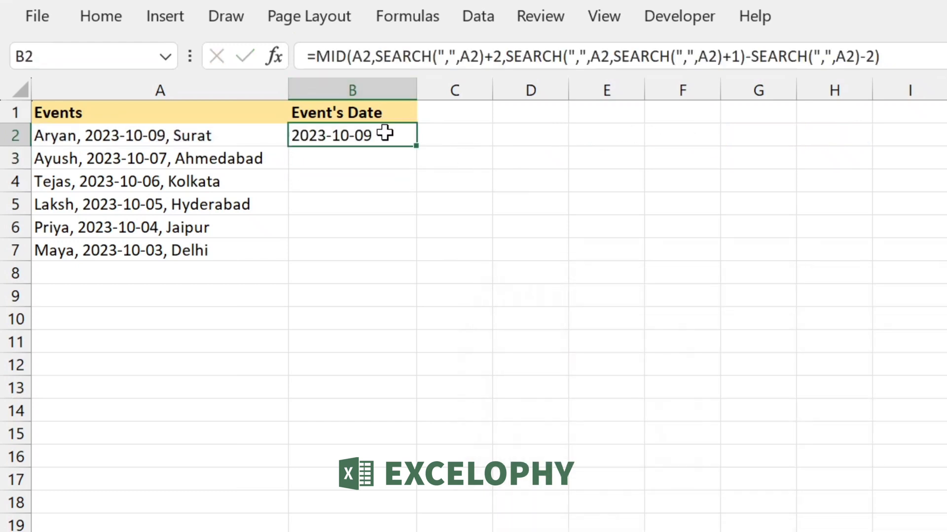
left_click_drag(414, 148, 407, 258)
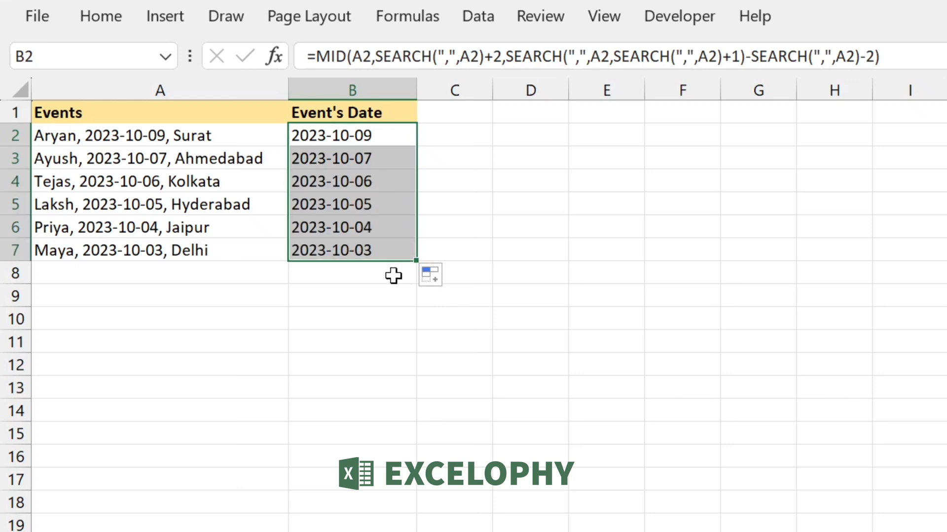
left_click(394, 275)
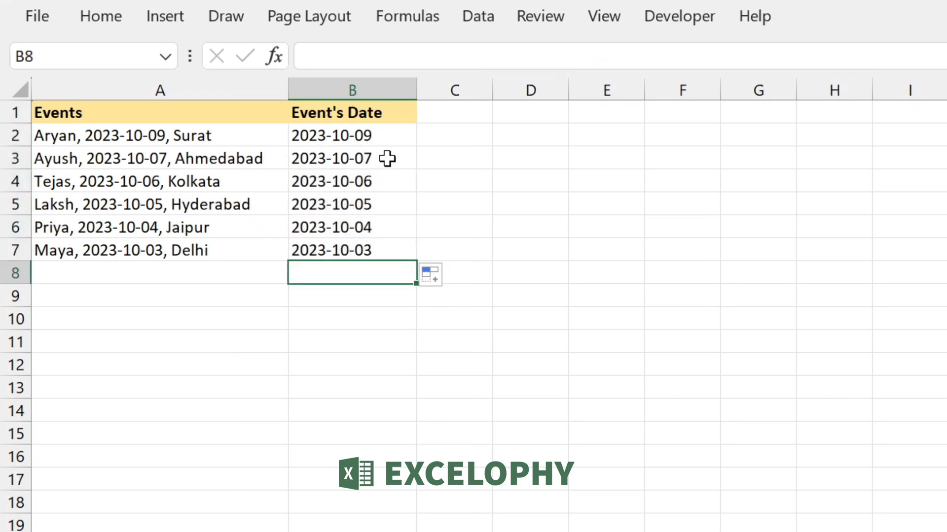
- Set the day of the date in A2 to 08, undoing and redoing the change once
double_click(158, 143)
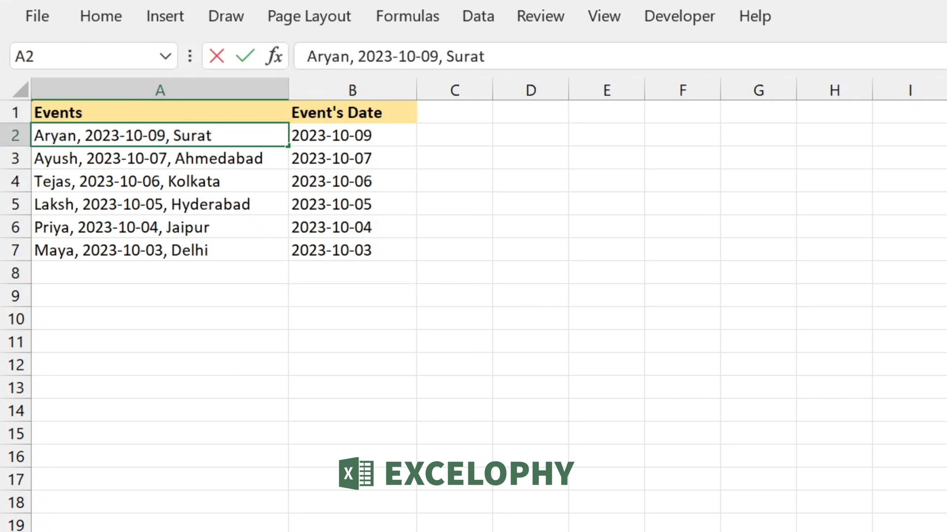
left_click_drag(149, 135, 166, 136)
type("09")
key("BackSpace")
type("8")
key("Return")
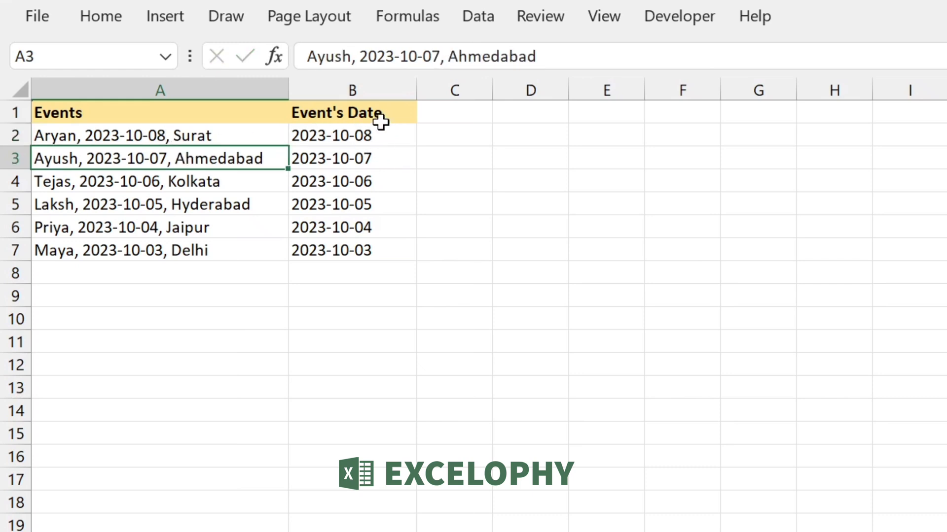
key("ctrl+z")
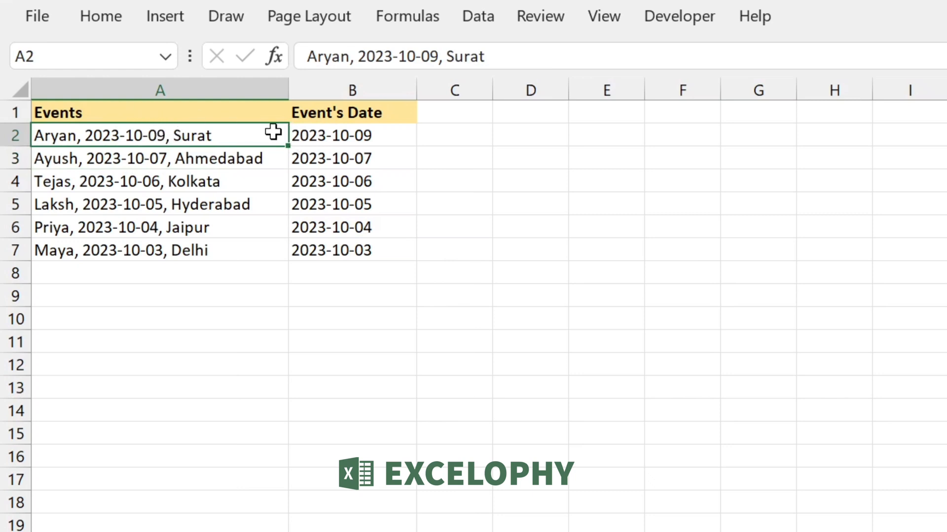
key("ctrl+y")
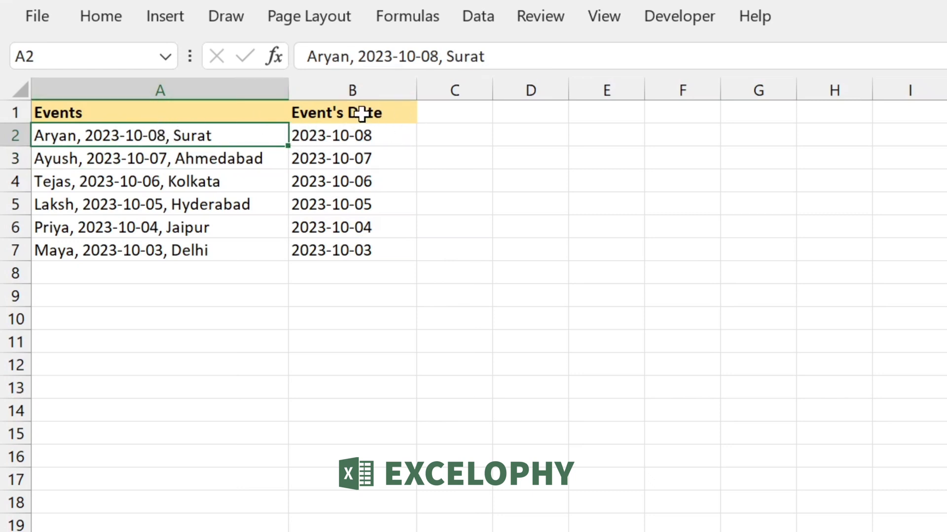
- Copy the full text of the MID formula from inside B2, leaving the cell's formula as it is
left_click(357, 137)
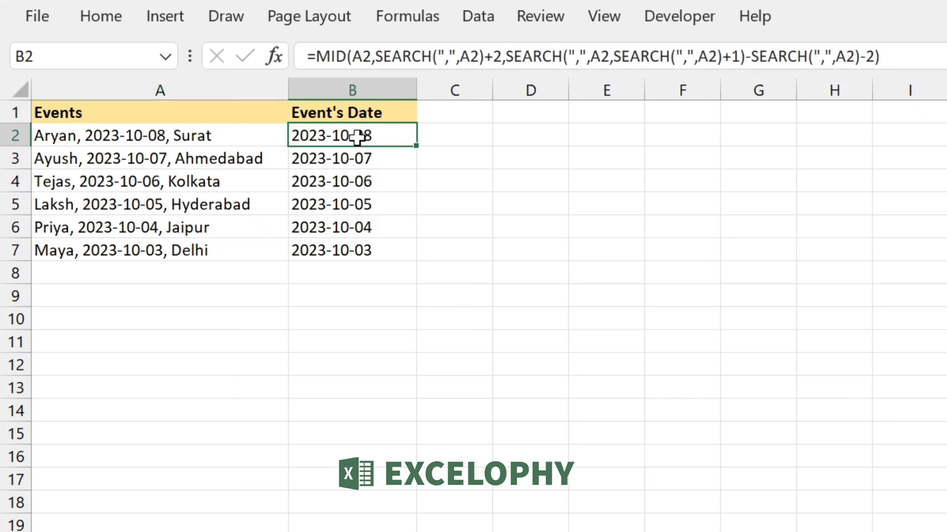
double_click(357, 138)
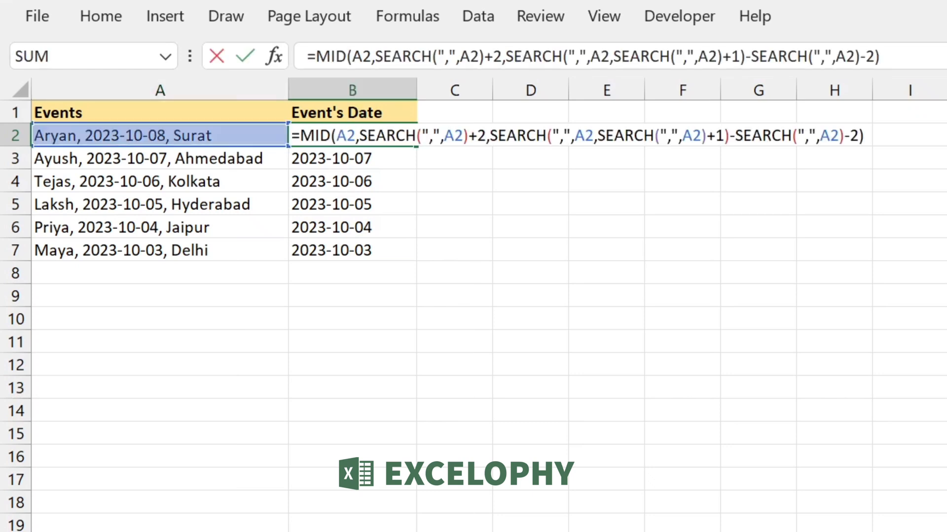
left_click_drag(291, 136, 875, 131)
key("ctrl+c")
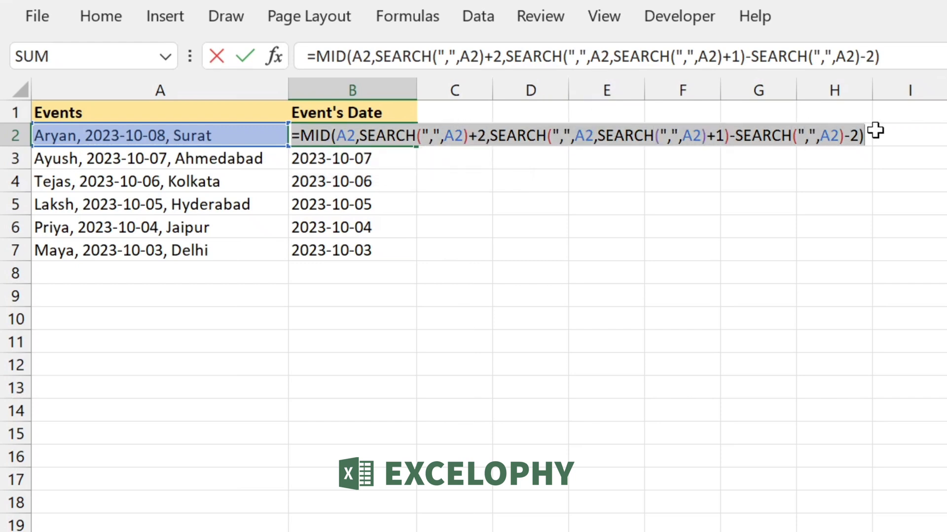
key("Return")
- Paste the copied MID formula into A9 as plain text with a leading apostrophe
left_click(165, 297)
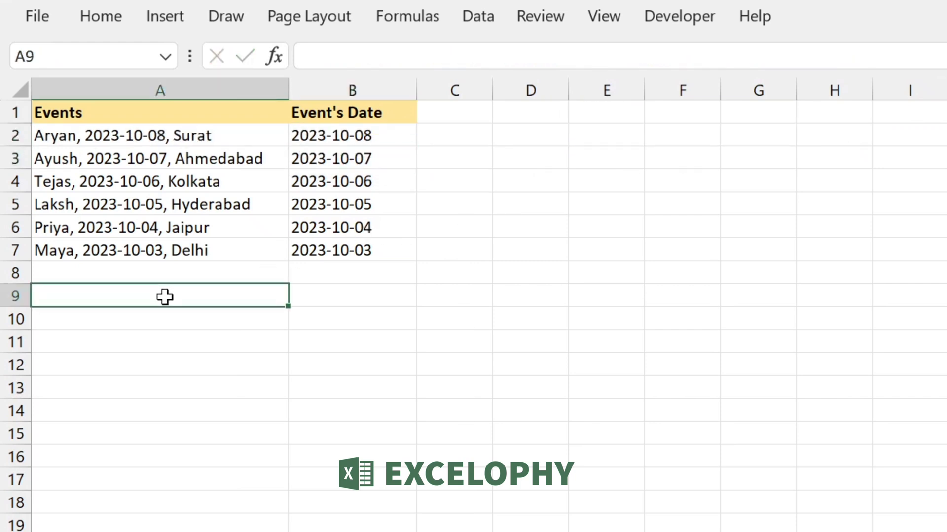
type("'")
key("ctrl+v")
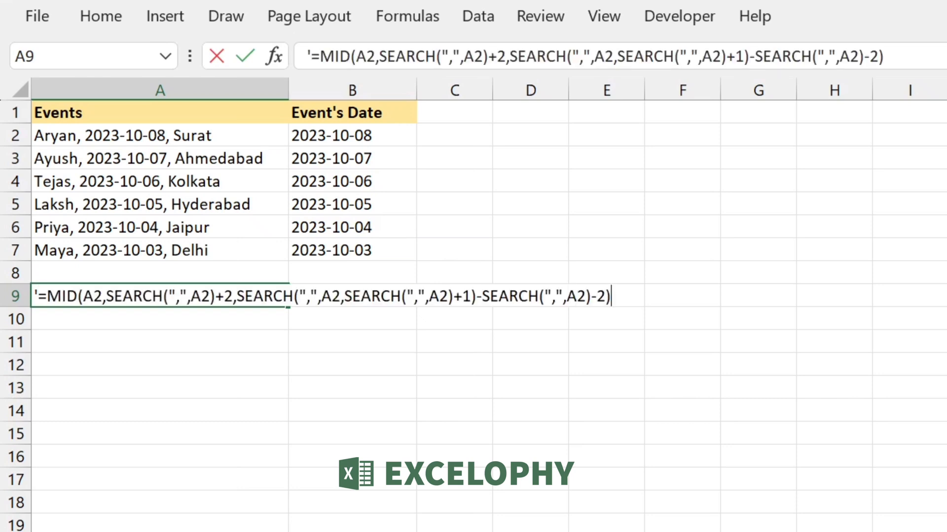
key("Return")
left_click(165, 297)
left_click(199, 357)
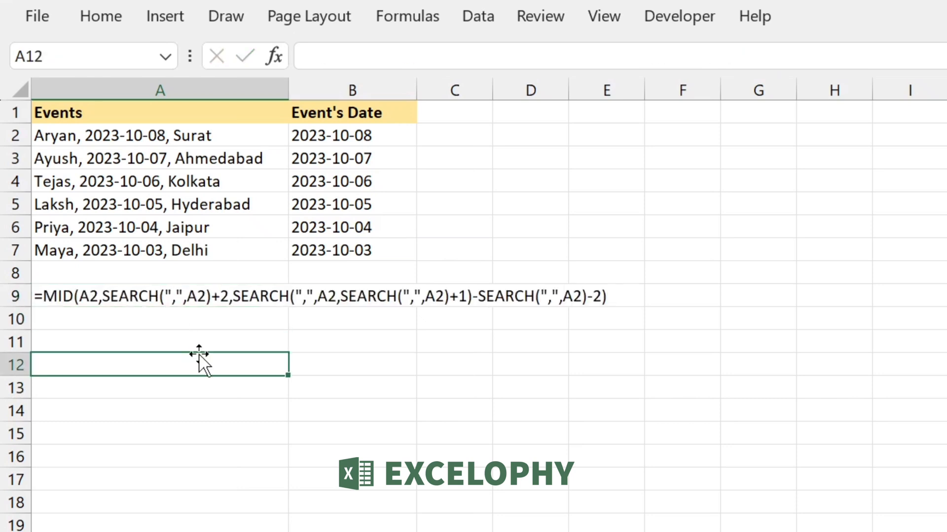